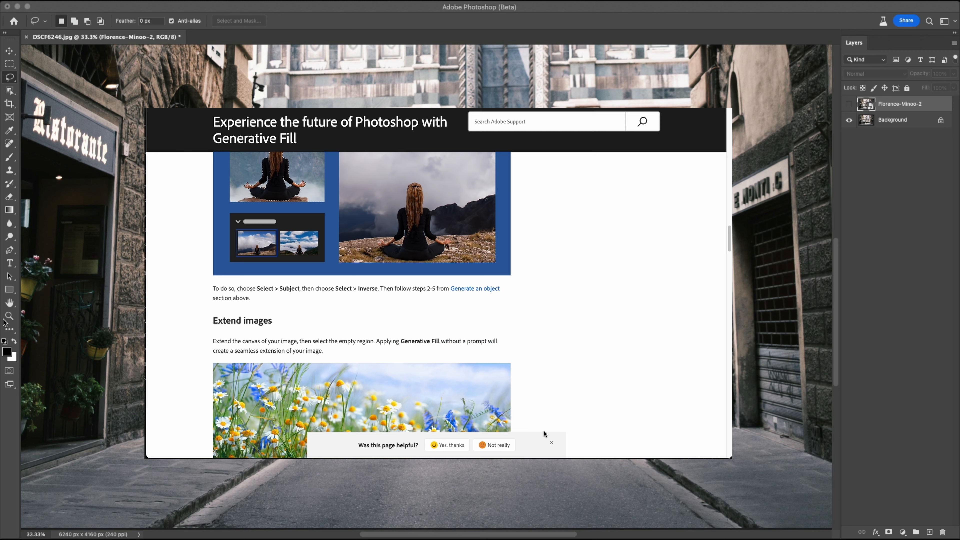
Step: Dismiss the feedback prompt on the Generative Fill help page and review its sections on extending images and removing objects
left_click(552, 442)
scroll(527, 373, "down", 5)
scroll(526, 372, "down", 10)
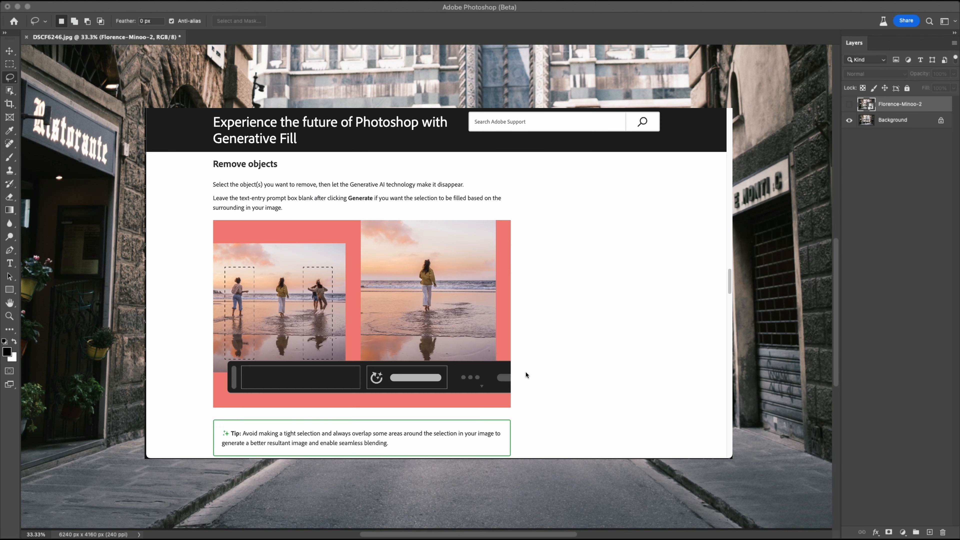
scroll(526, 375, "up", 20)
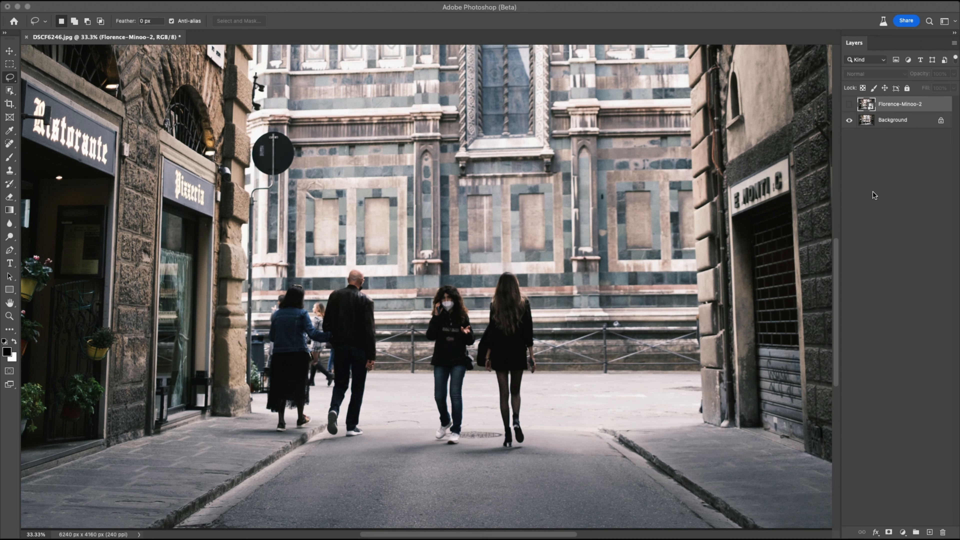
Step: Compare the retouched photo with the original by repeatedly toggling the visibility of the layer above the Background
left_click(850, 106)
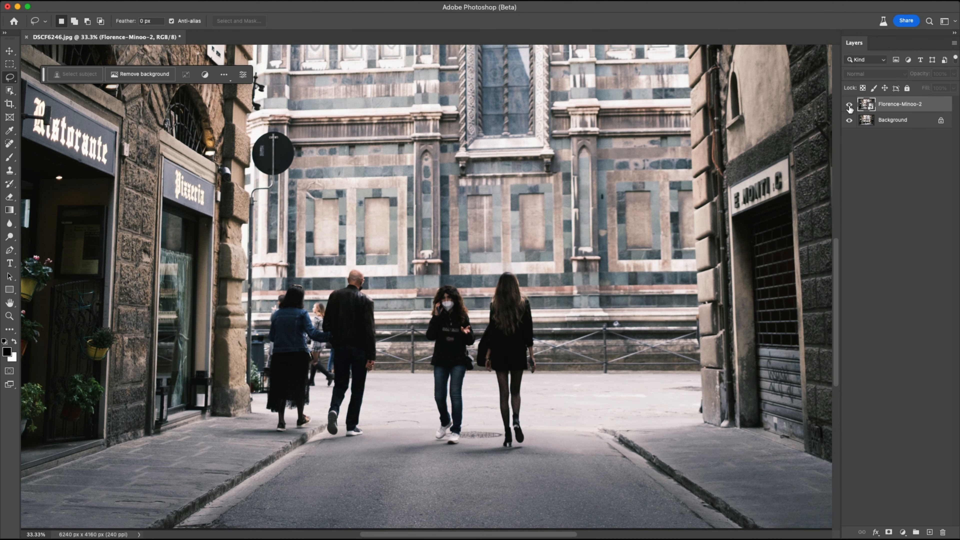
left_click(850, 106)
left_click(849, 107)
left_click(849, 106)
left_click(849, 106)
left_click(850, 106)
left_click(850, 107)
left_click(849, 107)
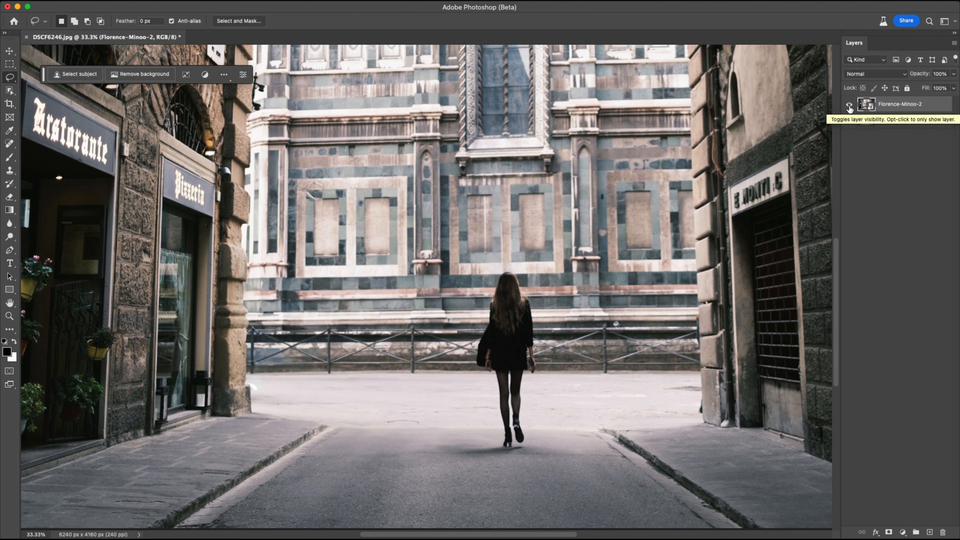
left_click(849, 107)
left_click(849, 106)
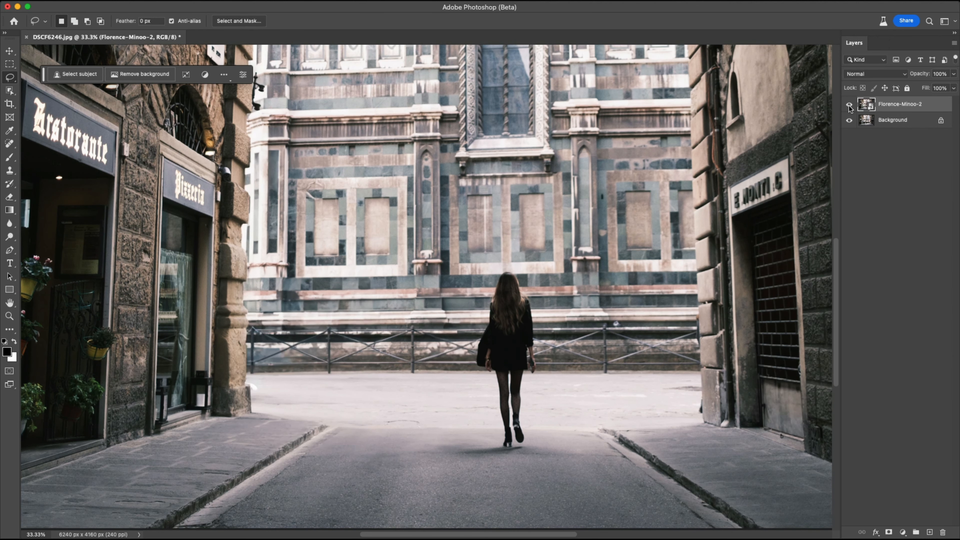
left_click(850, 107)
left_click(850, 107)
left_click(849, 107)
left_click(850, 107)
left_click(850, 107)
left_click(849, 107)
left_click(849, 107)
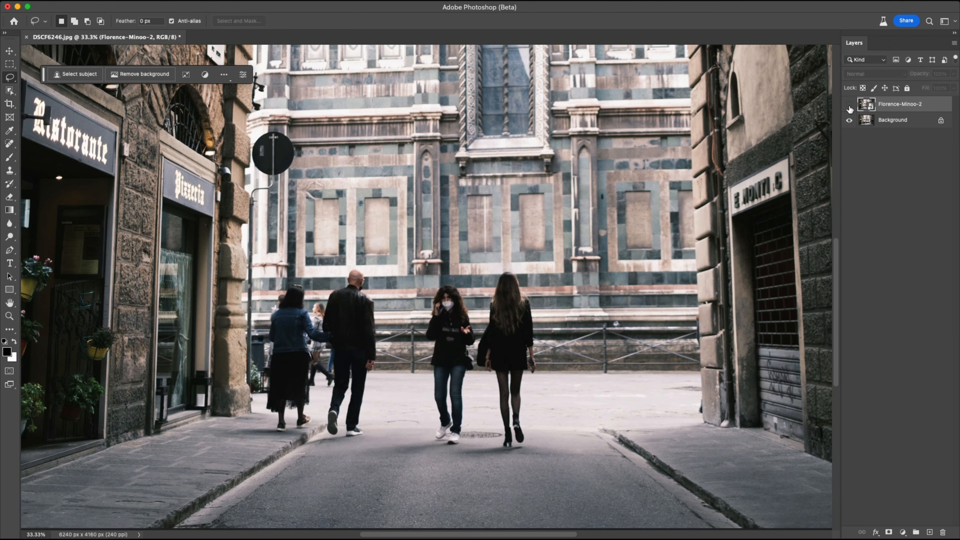
left_click(850, 108)
left_click(850, 106)
left_click(849, 107)
left_click(849, 107)
left_click(849, 107)
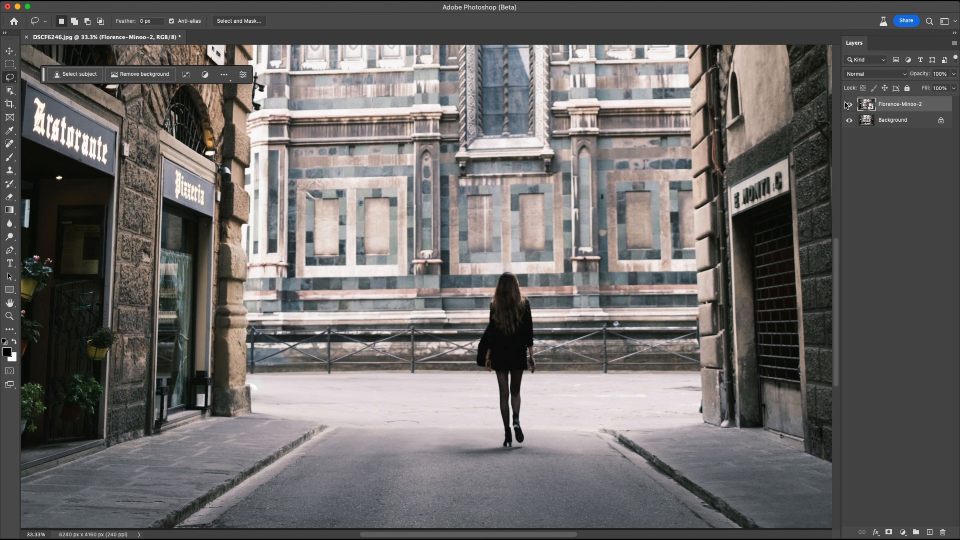
Step: Hide and delete the retouched layer above the Background
left_click(849, 104)
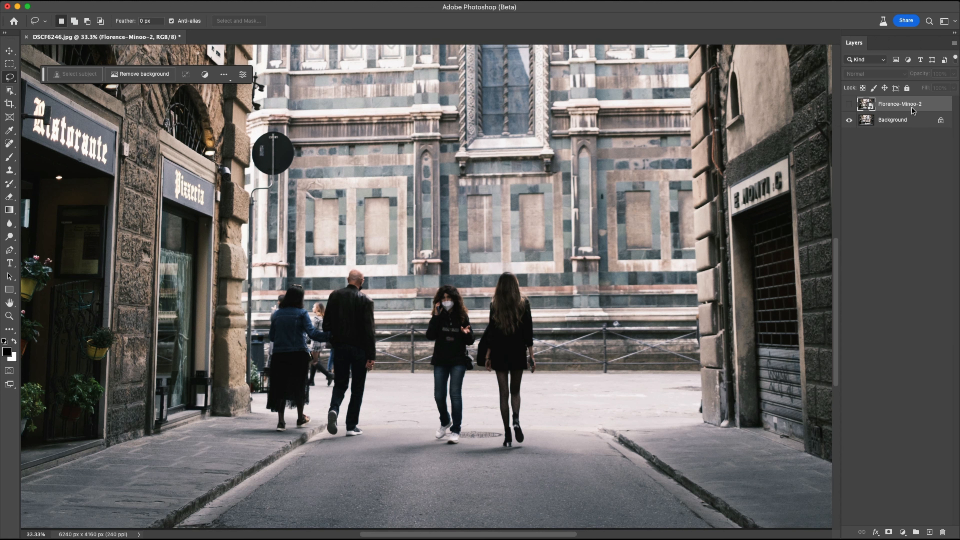
left_click_drag(923, 105, 943, 532)
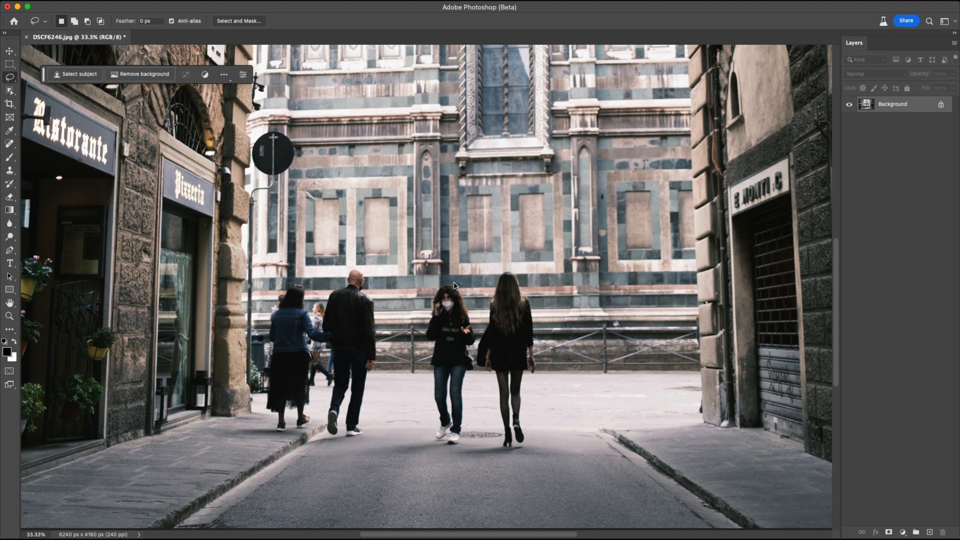
Step: Lasso the woman wearing the face mask and run Generative Fill on her with the prompt "Remove and fill"
mouse_move(456, 279)
left_mouse_down()
mouse_move(421, 301)
mouse_move(412, 339)
mouse_move(433, 413)
mouse_move(427, 436)
mouse_move(456, 453)
mouse_move(473, 443)
mouse_move(478, 366)
mouse_move(457, 280)
left_mouse_up()
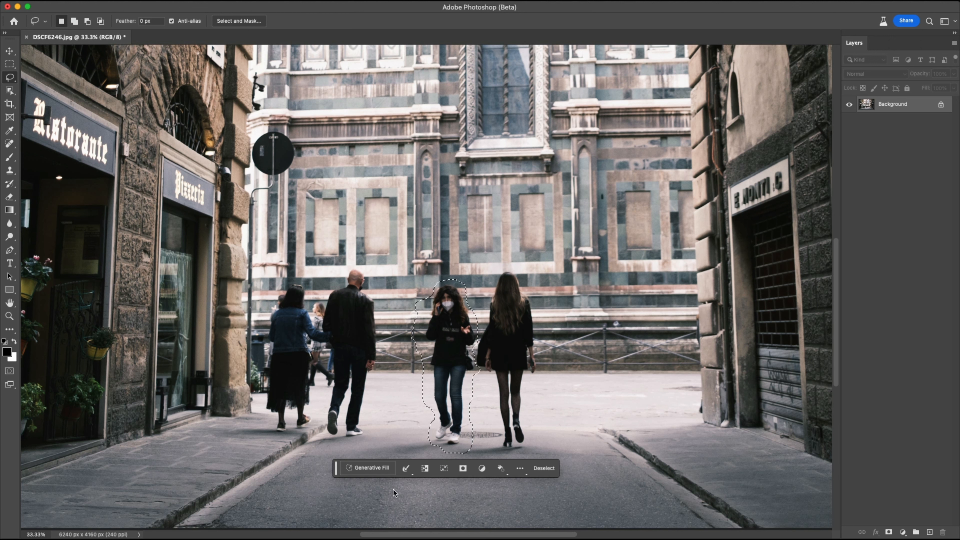
left_click(362, 469)
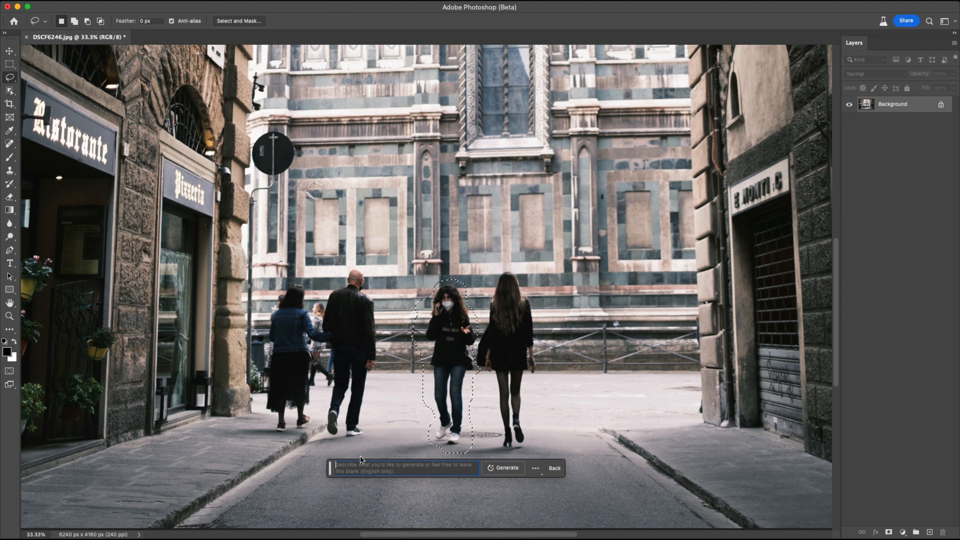
type("Rem")
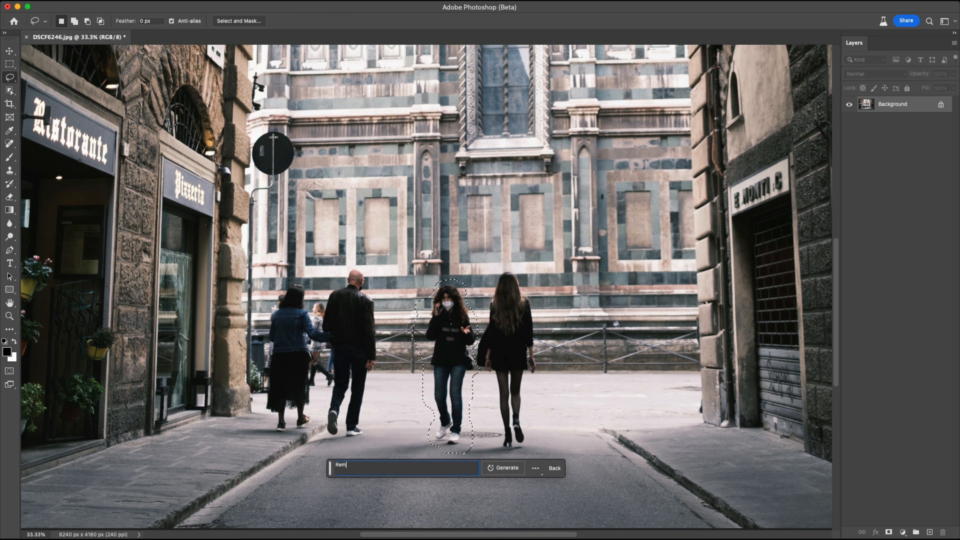
type("ove and t")
key("Return")
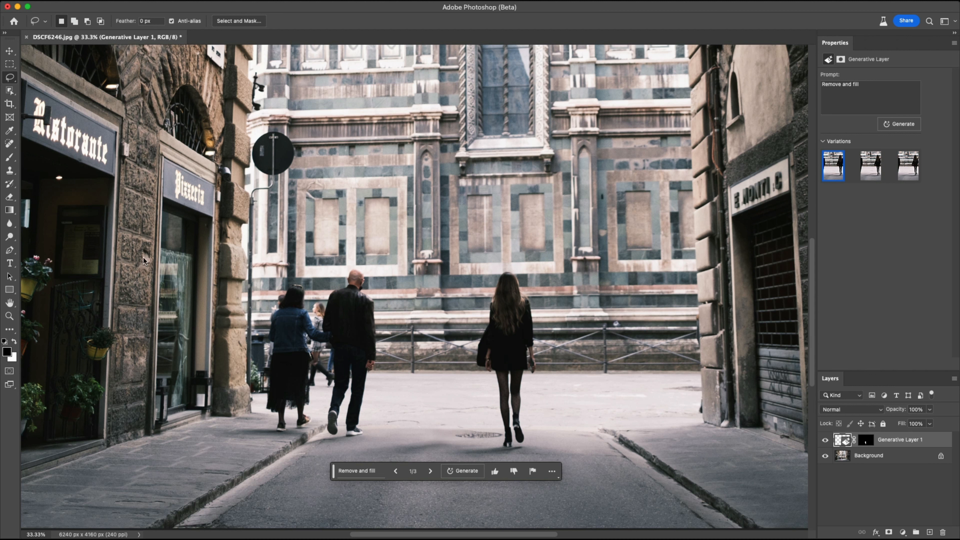
Step: Lasso the walking couple, the people behind them and their shadows, and run Generative Fill with the prompt "Remove and fill"
mouse_move(372, 393)
left_mouse_down()
mouse_move(383, 310)
mouse_move(363, 268)
mouse_move(337, 269)
mouse_move(319, 294)
mouse_move(304, 296)
mouse_move(310, 282)
mouse_move(285, 282)
mouse_move(266, 301)
mouse_move(262, 404)
mouse_move(272, 425)
mouse_move(202, 426)
mouse_move(222, 440)
mouse_move(295, 437)
mouse_move(297, 449)
mouse_move(369, 434)
mouse_move(370, 394)
left_mouse_up()
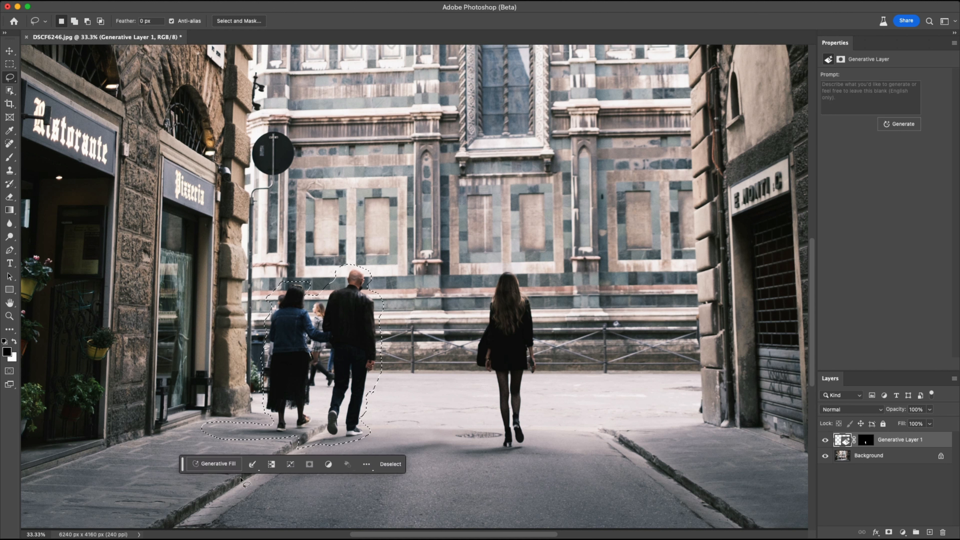
left_click(216, 465)
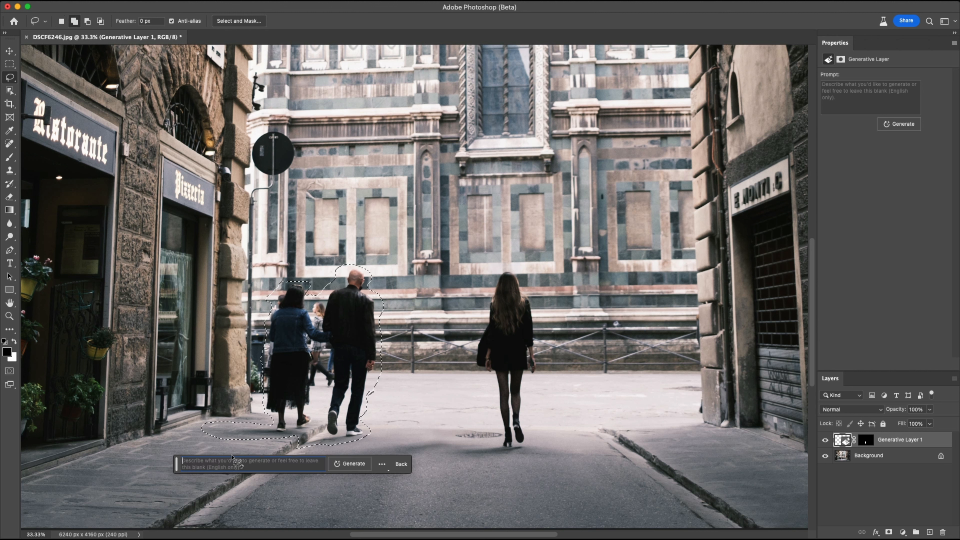
type("Re")
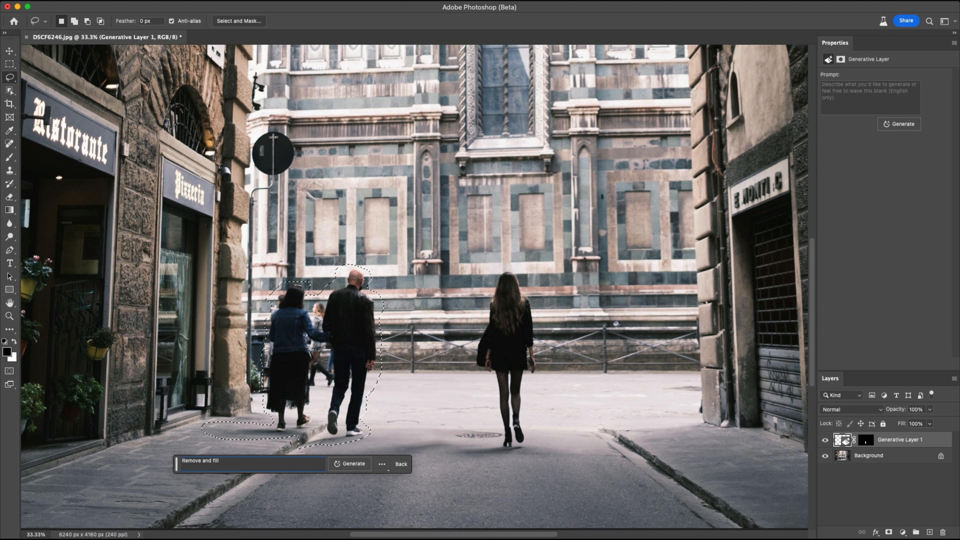
type("move and fill")
key("Return")
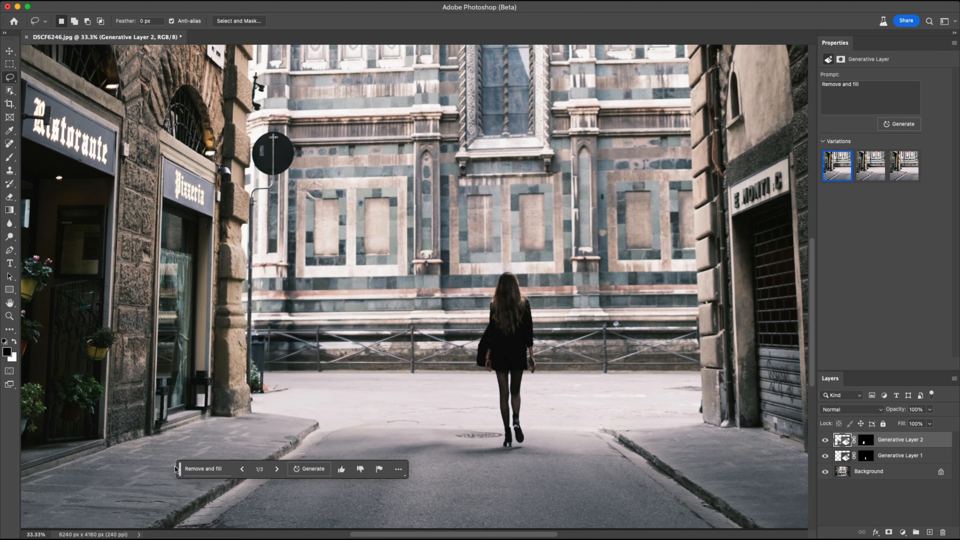
Step: Move the contextual task bar off the street and up over the cathedral facade, undoing any stray selection
mouse_move(179, 468)
left_mouse_down()
mouse_move(265, 408)
mouse_move(178, 465)
left_mouse_up()
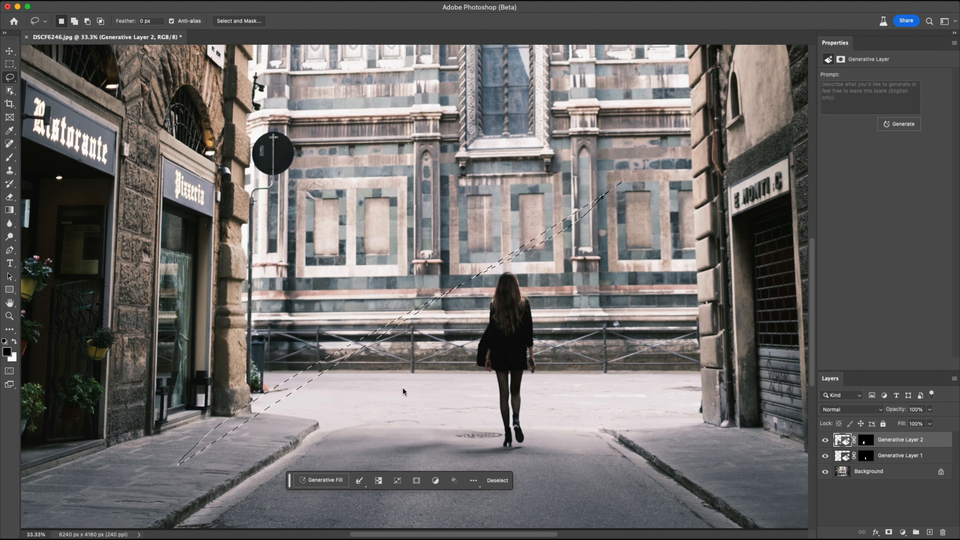
key("BackSpace")
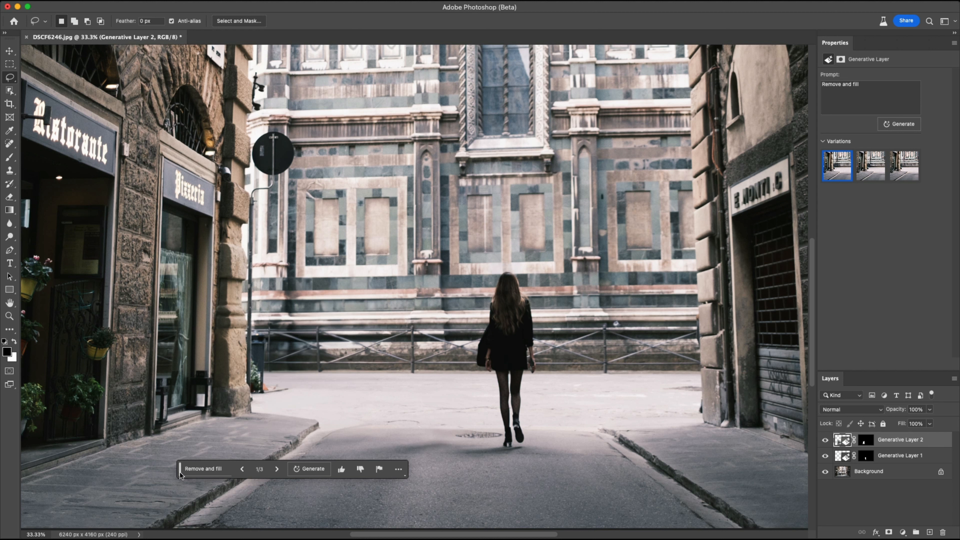
left_click_drag(180, 442, 564, 100)
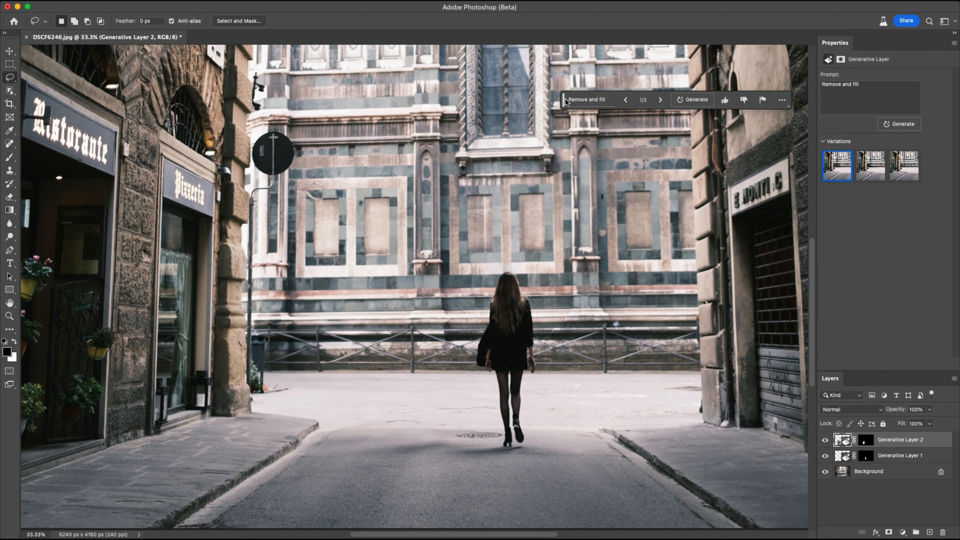
Step: Lasso the leftover shadow and the manhole cover on the road, and run Generative Fill with a blank prompt
mouse_move(430, 434)
left_mouse_down()
mouse_move(355, 456)
mouse_move(471, 460)
mouse_move(431, 434)
mouse_move(503, 435)
mouse_move(458, 432)
left_mouse_up()
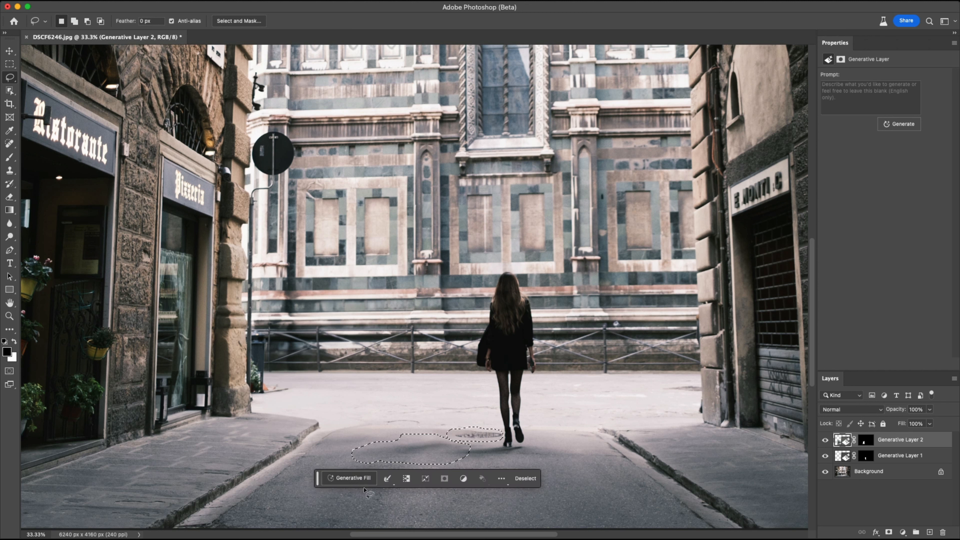
left_click(351, 479)
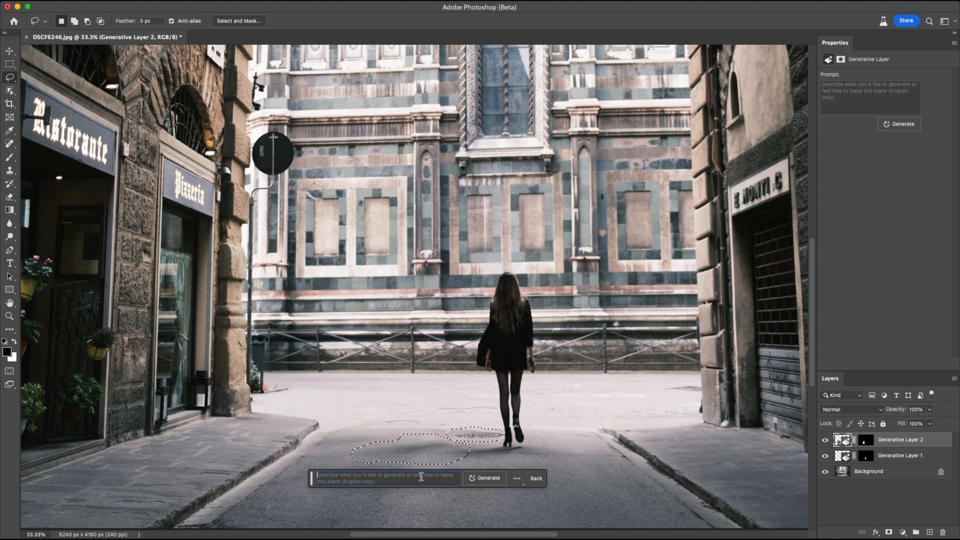
left_click(483, 478)
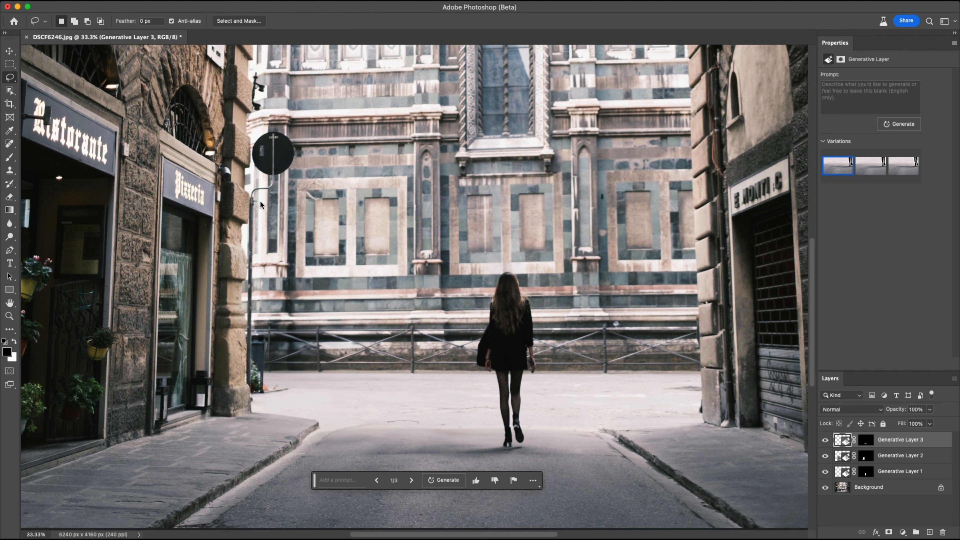
Step: Lasso the round street sign, its pole and the bin beneath, and run Generative Fill with the prompt "Remove and fill"
mouse_move(261, 198)
left_mouse_down()
mouse_move(302, 154)
mouse_move(297, 134)
mouse_move(270, 126)
mouse_move(256, 133)
mouse_move(249, 157)
mouse_move(262, 177)
mouse_move(246, 193)
mouse_move(241, 227)
mouse_move(243, 319)
left_mouse_up()
mouse_move(243, 349)
left_mouse_down()
mouse_move(248, 395)
mouse_move(292, 392)
mouse_move(294, 384)
mouse_move(274, 379)
mouse_move(271, 345)
left_mouse_up()
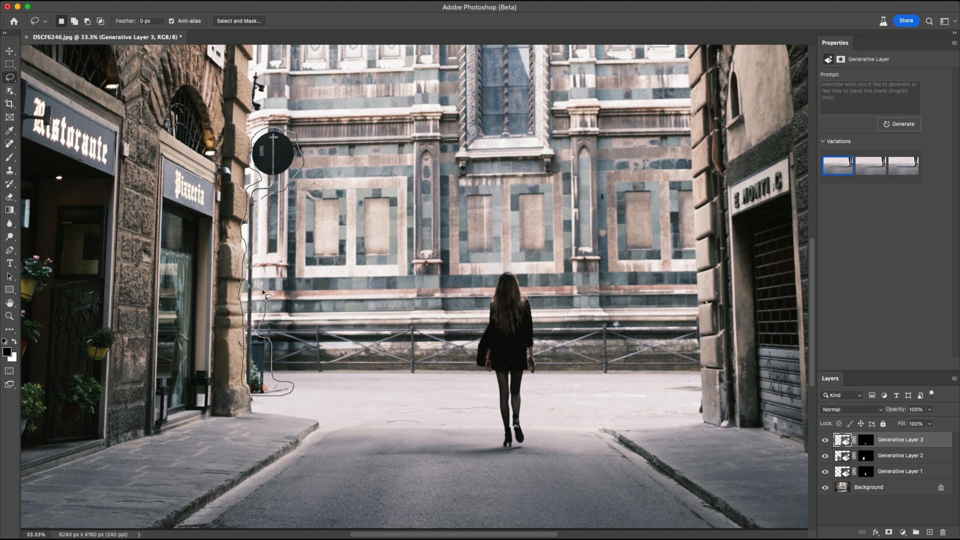
left_click_drag(261, 214, 267, 198)
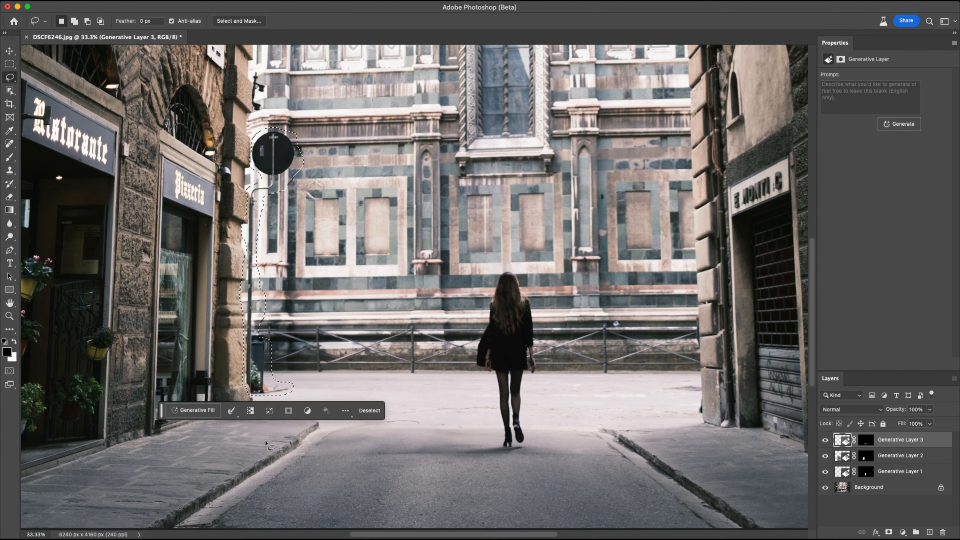
left_click(198, 411)
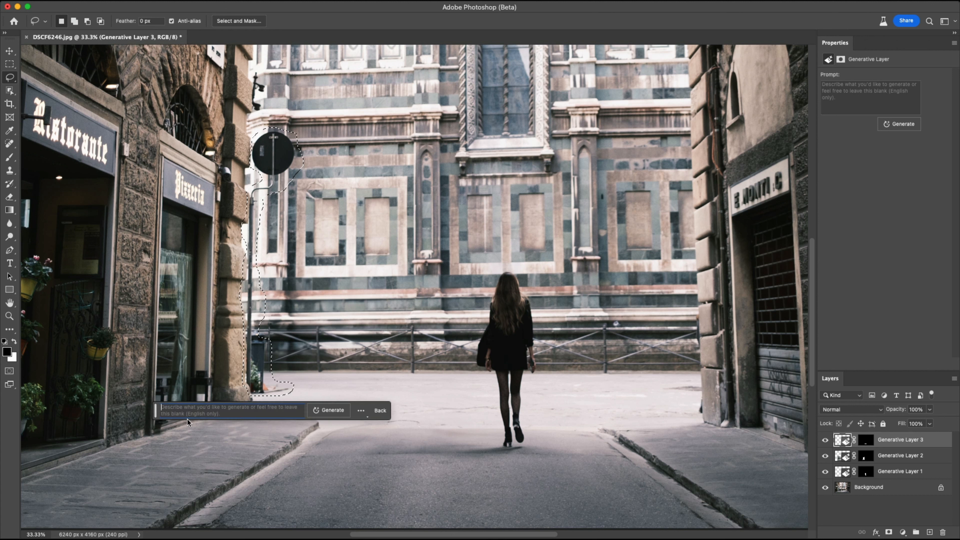
type("Remove ")
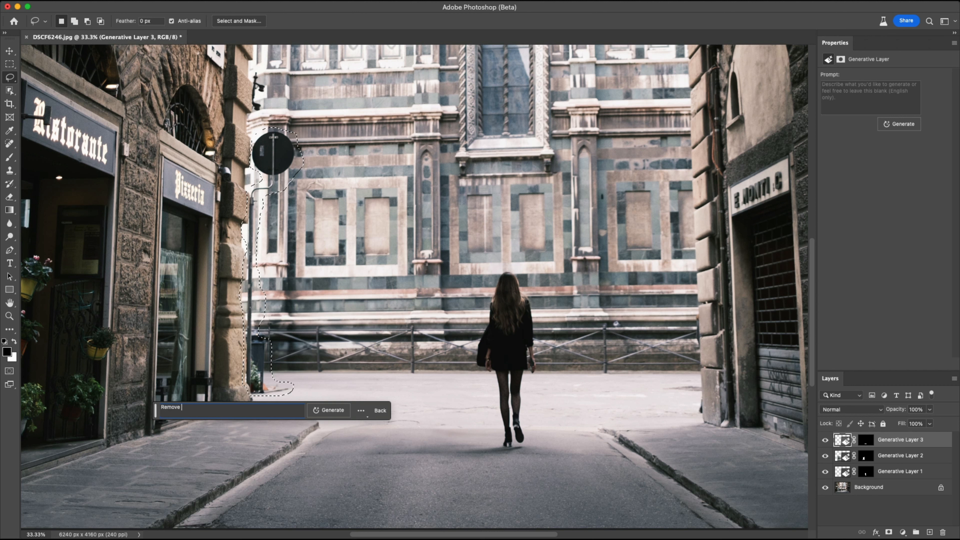
type("and fill")
key("Return")
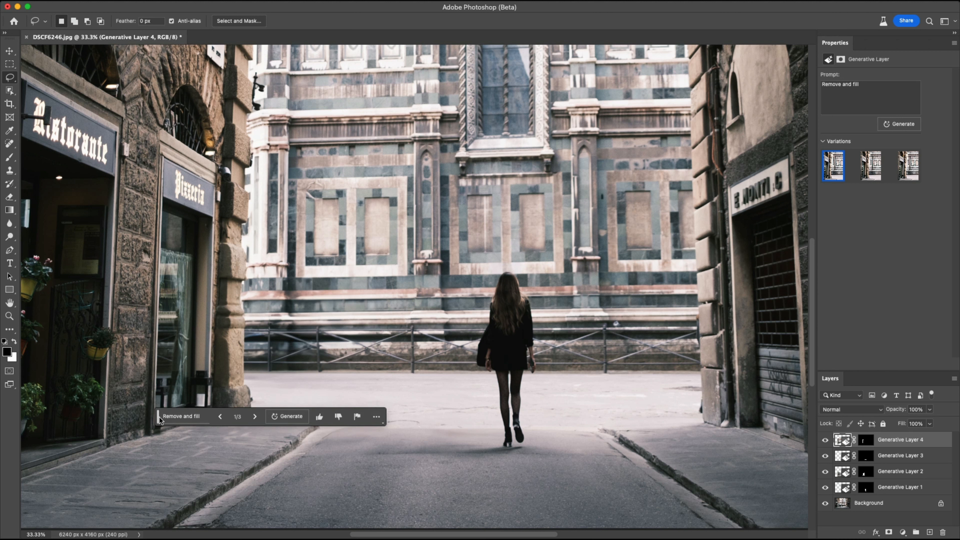
Step: Lasso the dark bar crossing the first letters of the Ristorante sign and run Generative Fill with a blank prompt
left_click_drag(159, 416, 520, 97)
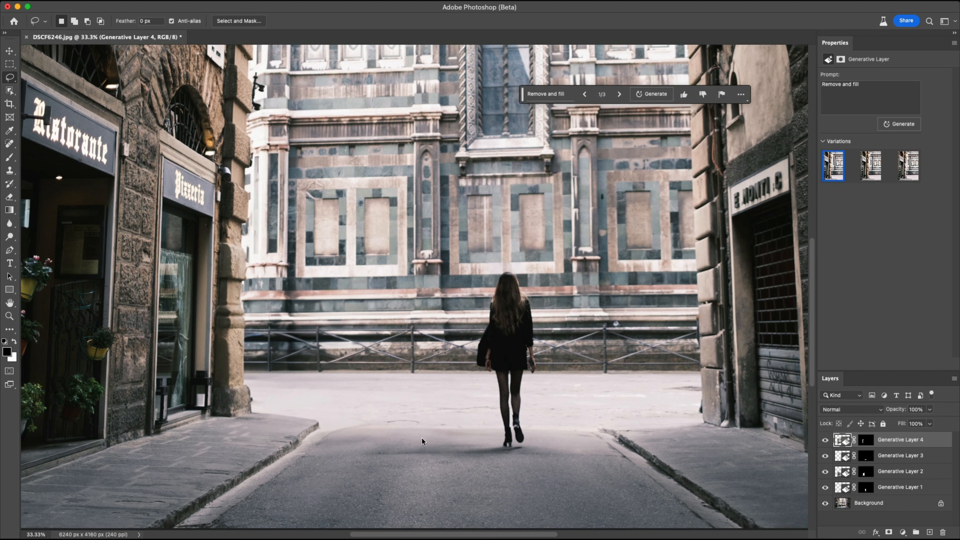
left_click_drag(302, 368, 457, 365)
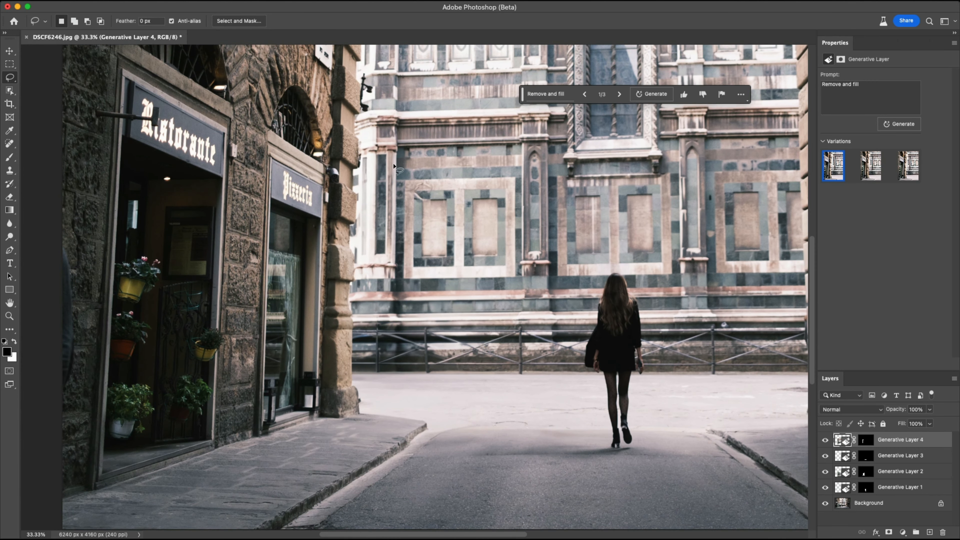
mouse_move(100, 109)
left_mouse_down()
mouse_move(155, 107)
mouse_move(162, 121)
mouse_move(104, 124)
mouse_move(93, 114)
mouse_move(100, 108)
left_mouse_up()
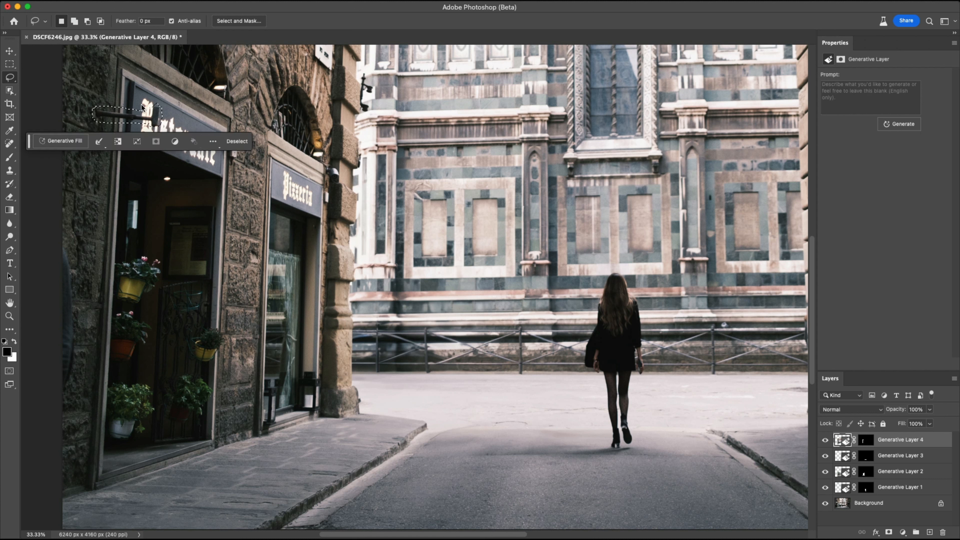
left_click(59, 139)
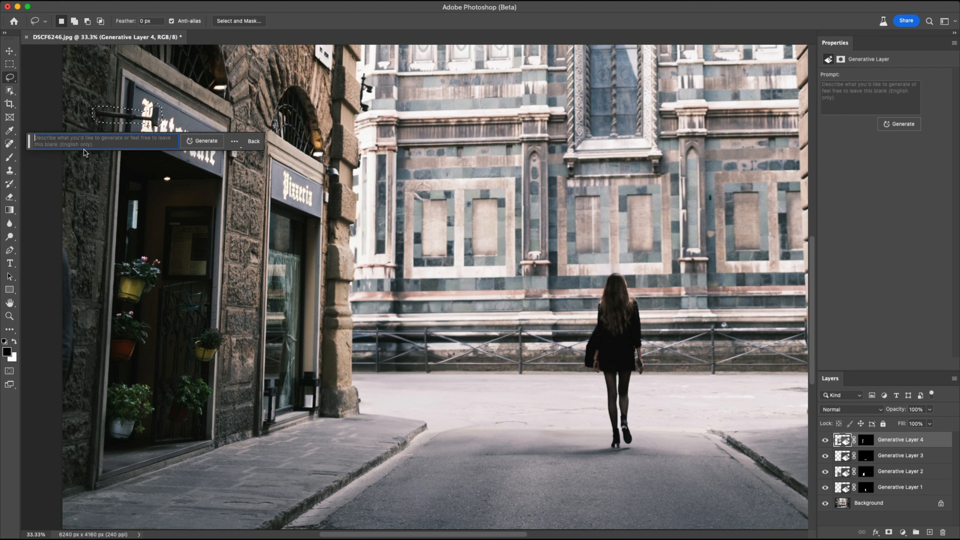
left_click(211, 140)
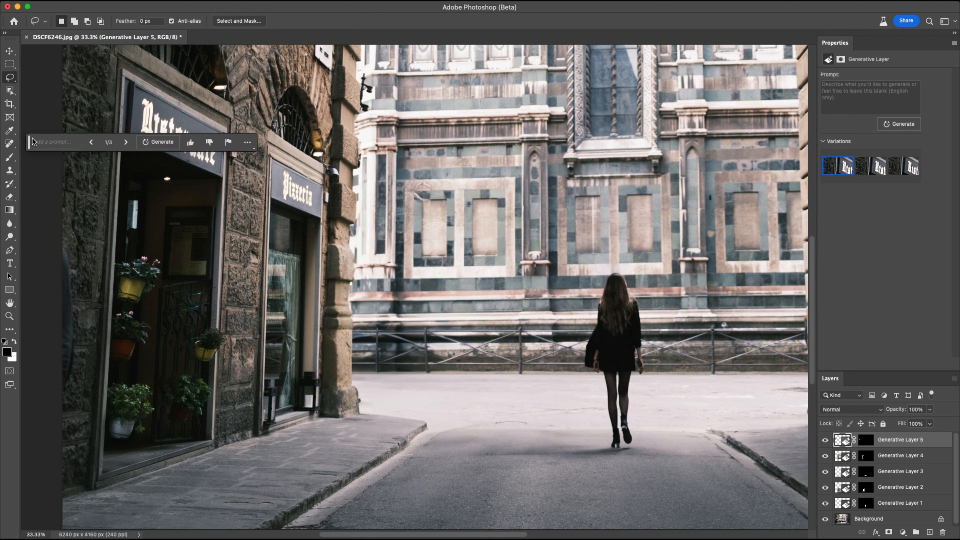
Step: Uncover the Ristorante sign, choose the third generated variation for it, and fit the whole photo in view
left_click_drag(33, 141, 120, 365)
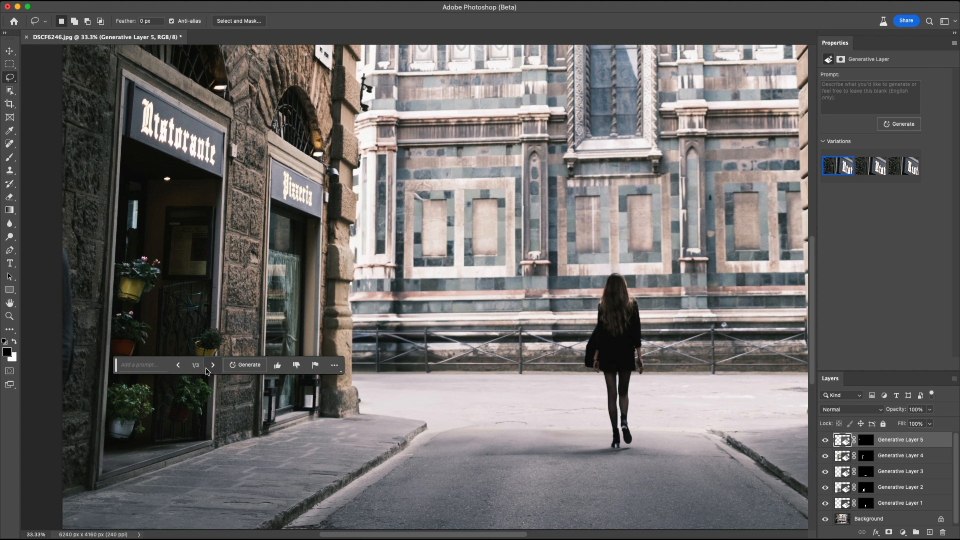
left_click(213, 365)
left_click(213, 366)
key("super+0")
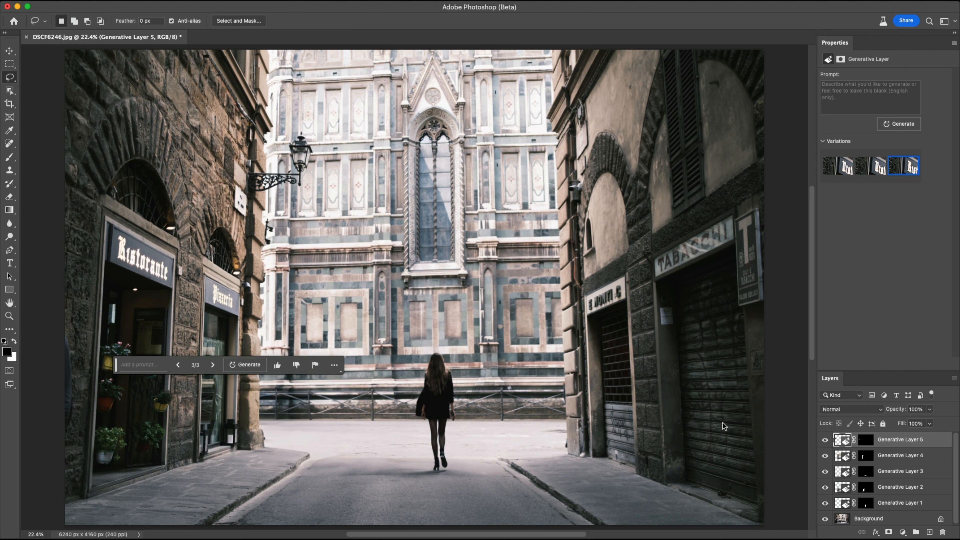
Step: Lasso the patch of road beside the woman's feet and run Generative Fill with a blank prompt
left_click_drag(117, 363, 517, 78)
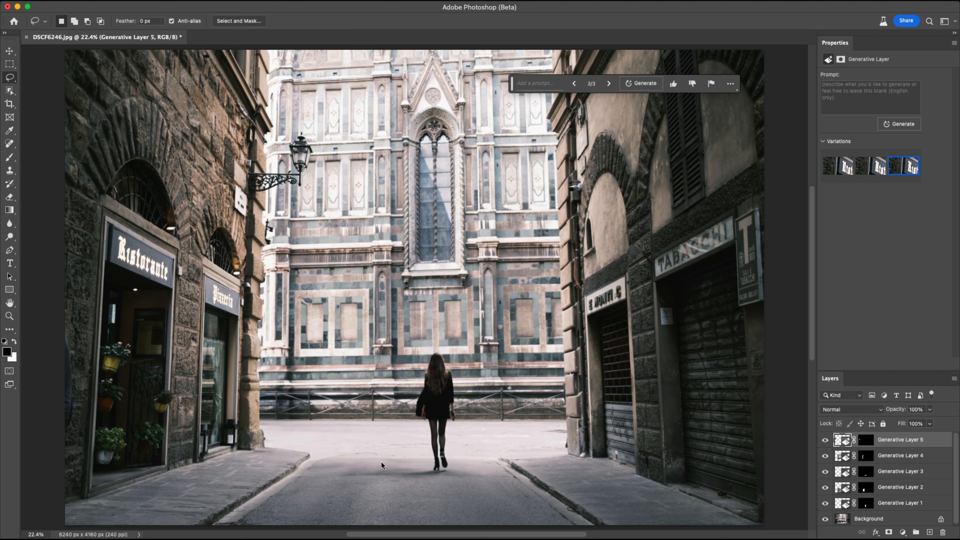
mouse_move(377, 464)
left_mouse_down()
mouse_move(330, 472)
mouse_move(346, 482)
mouse_move(428, 478)
mouse_move(398, 475)
mouse_move(423, 467)
mouse_move(387, 468)
left_mouse_up()
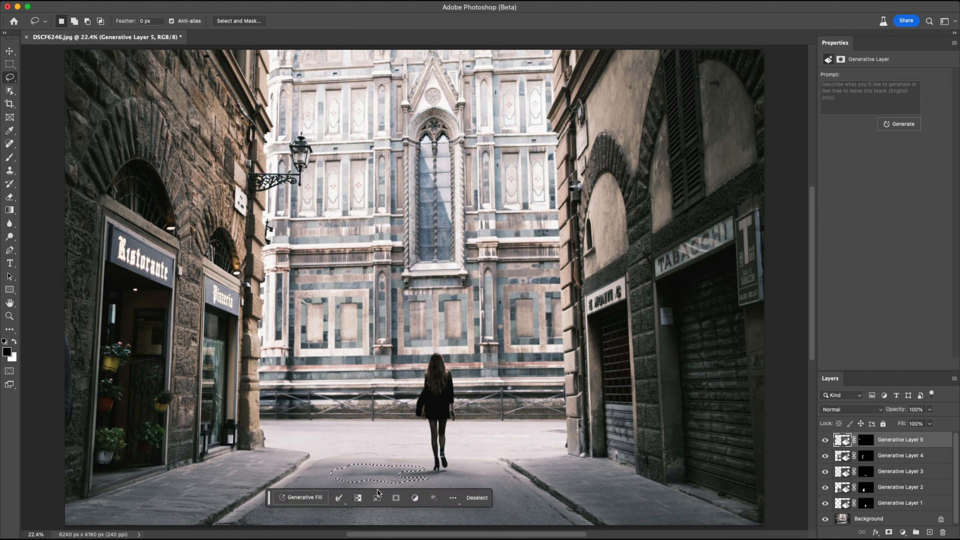
left_click(303, 498)
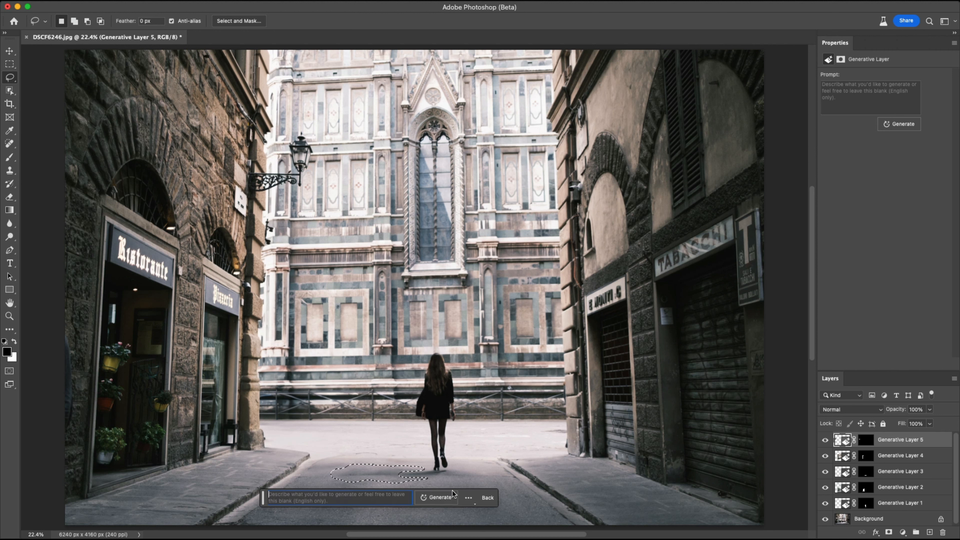
left_click(453, 495)
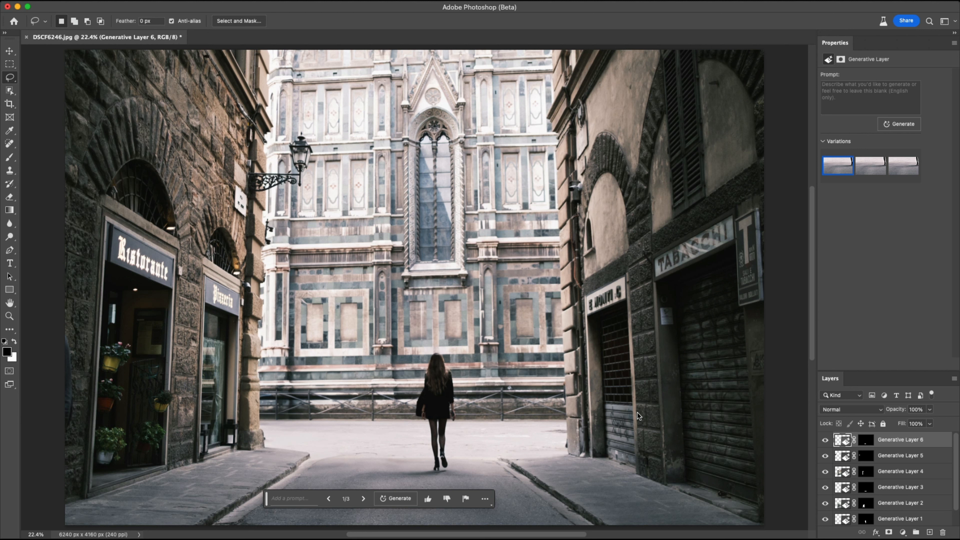
Step: Lasso the grey panel beneath the barred window, run Generative Fill with the prompt "Remove and fill", and choose the third variation
mouse_move(613, 401)
left_mouse_down()
mouse_move(603, 412)
mouse_move(602, 459)
mouse_move(639, 463)
mouse_move(637, 406)
mouse_move(613, 404)
mouse_move(640, 412)
left_mouse_up()
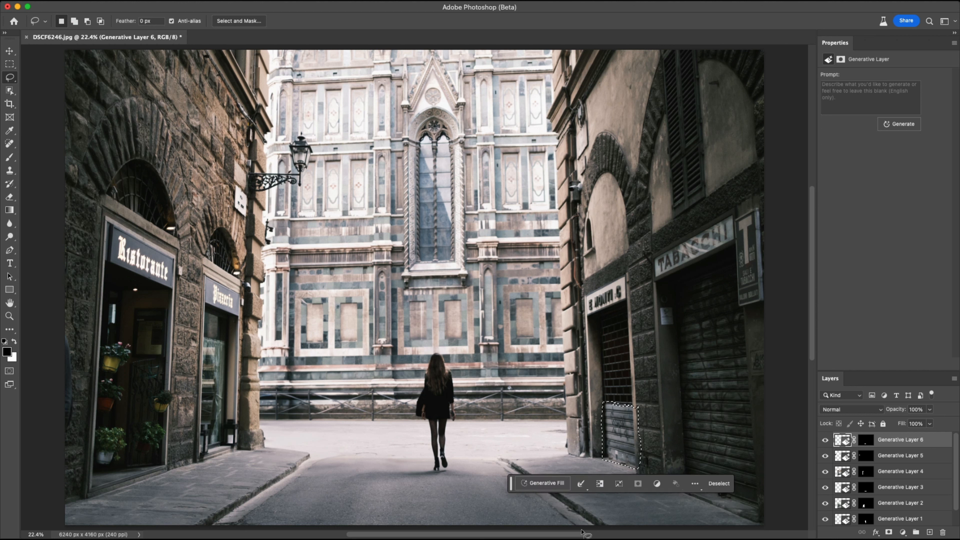
left_click(558, 487)
type("R")
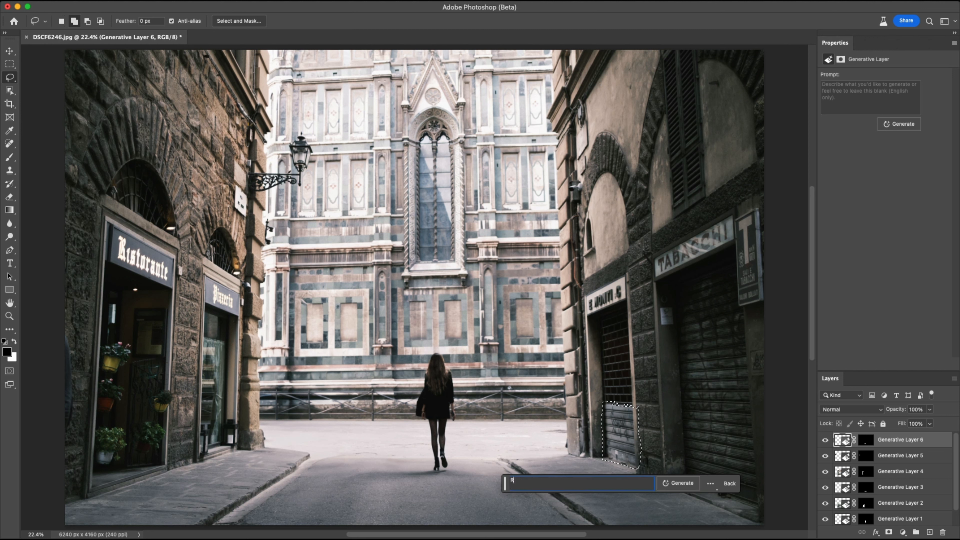
type("emove and fill")
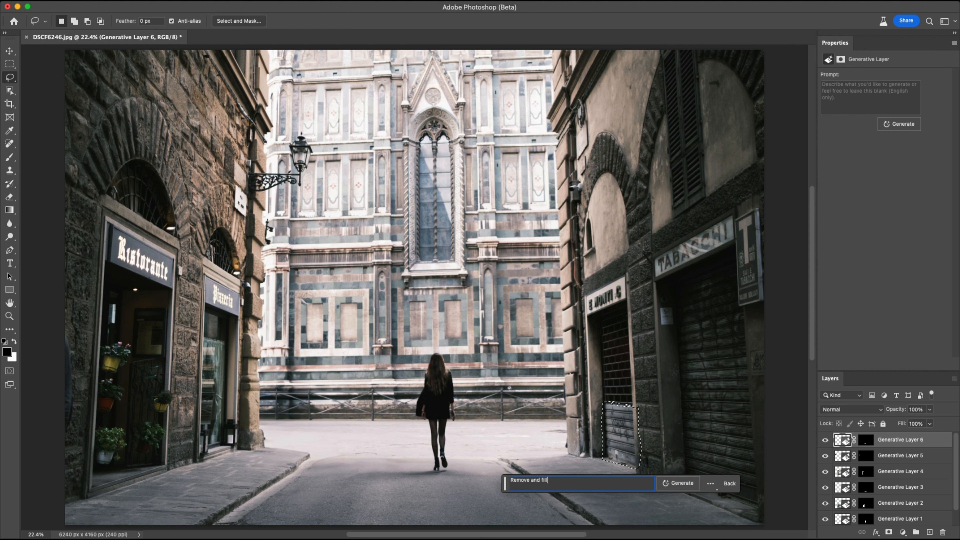
key("Return")
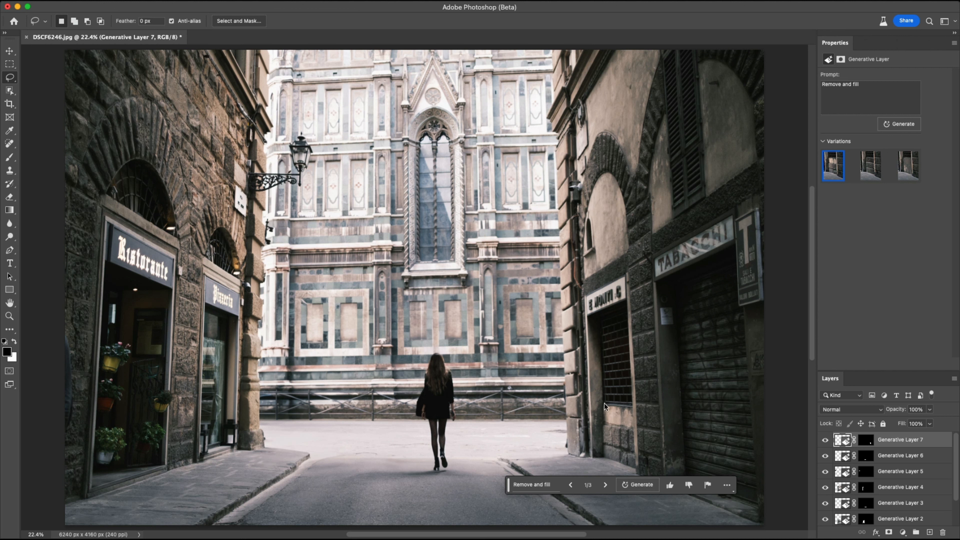
left_click(604, 485)
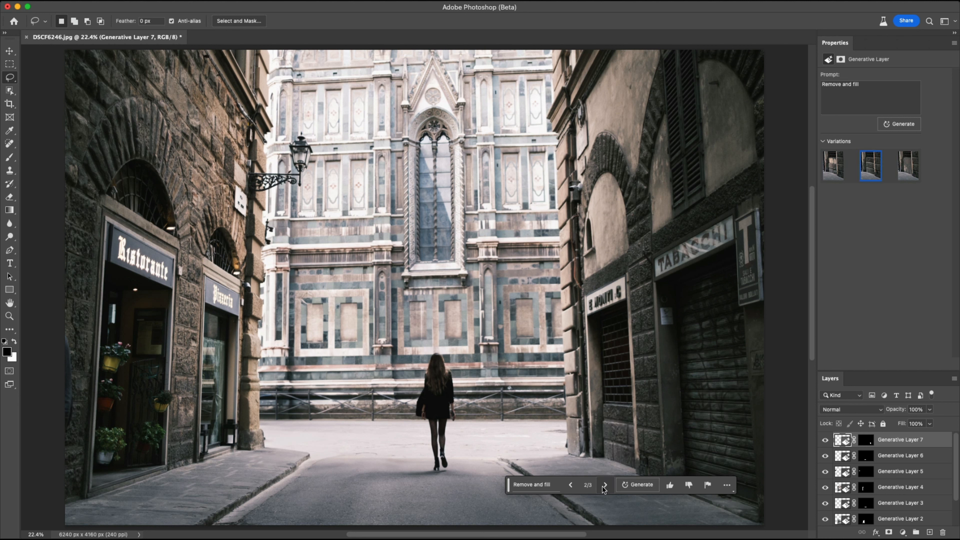
left_click(605, 485)
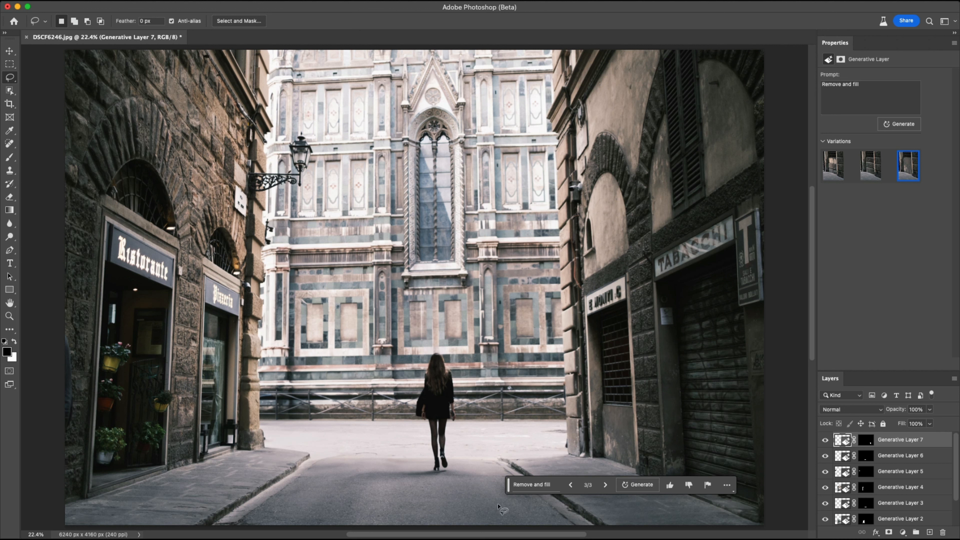
left_click_drag(493, 482, 504, 491)
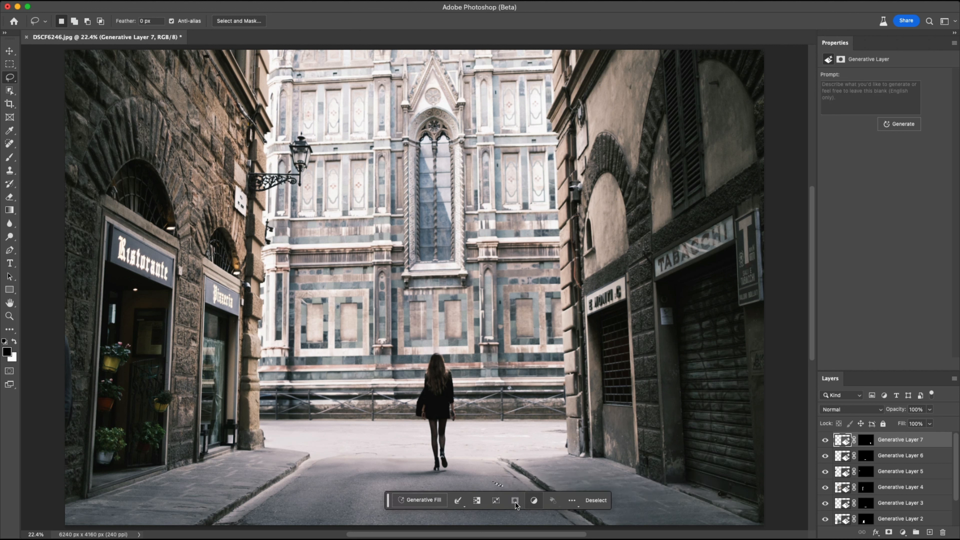
key("super+d")
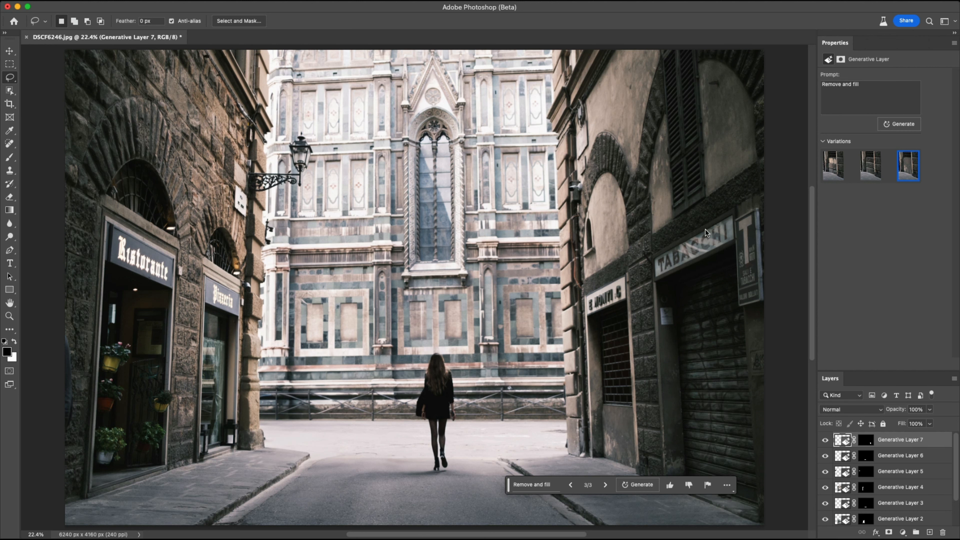
key("f")
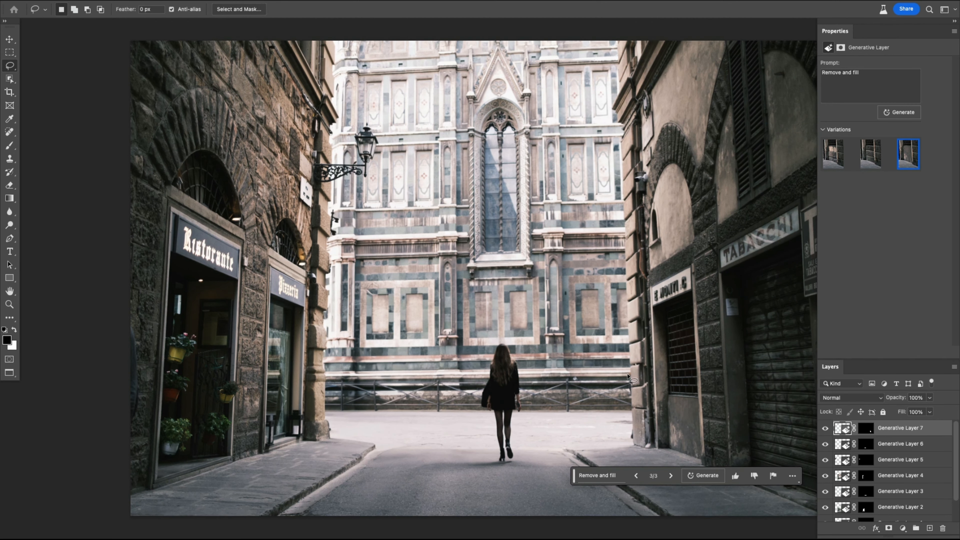
key("f")
key("f")
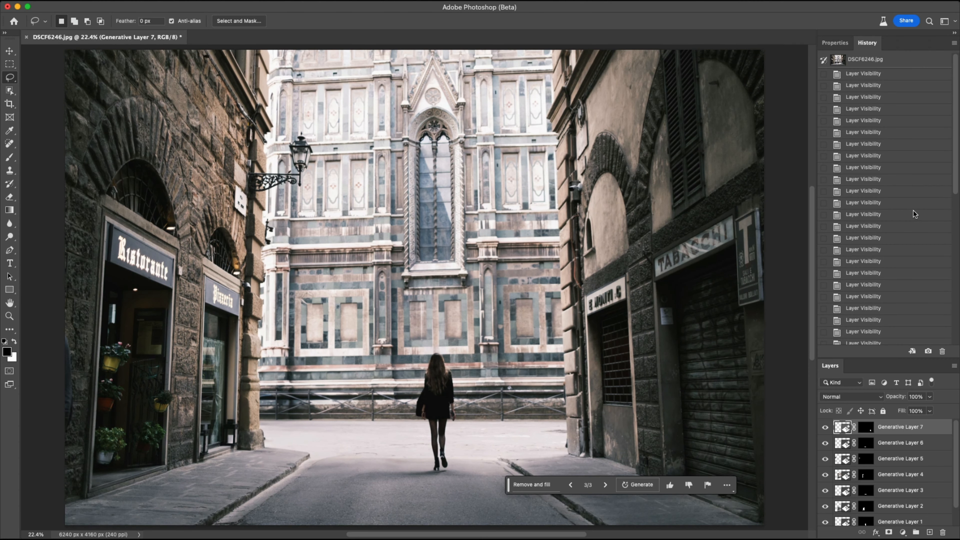
Step: Compare the edit with the original by restoring the DSCF6246.jpg history snapshot and returning to the latest history state
left_click(911, 60)
scroll(936, 205, "down", 10)
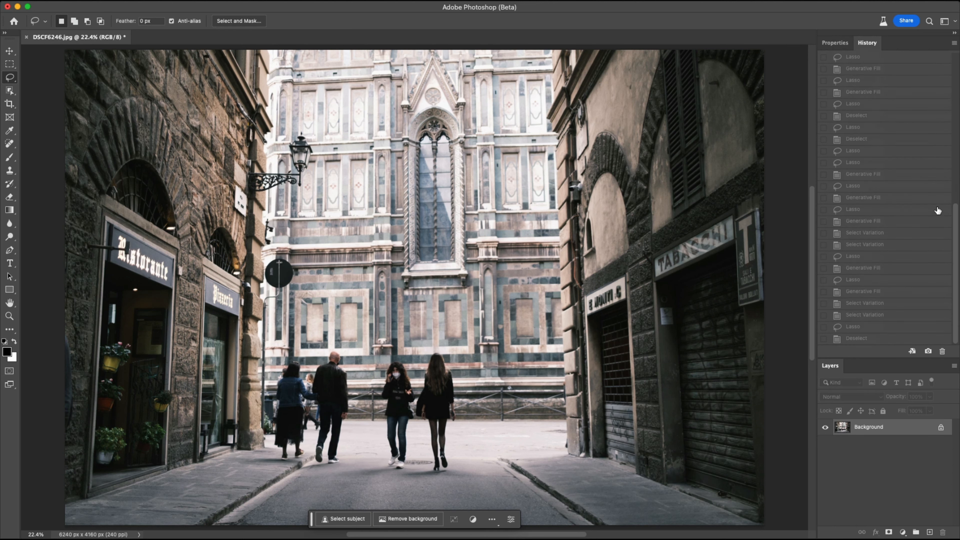
left_click(923, 337)
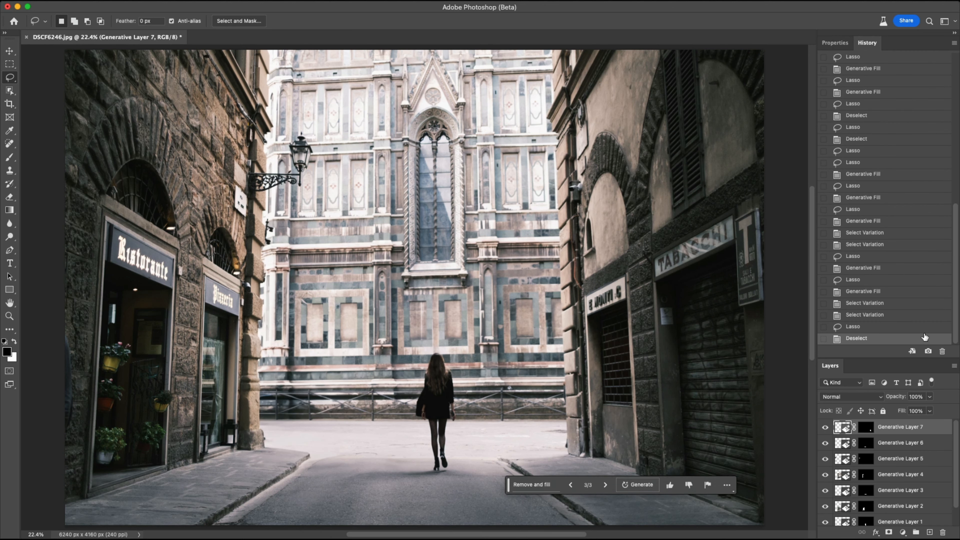
scroll(923, 318, "up", 10)
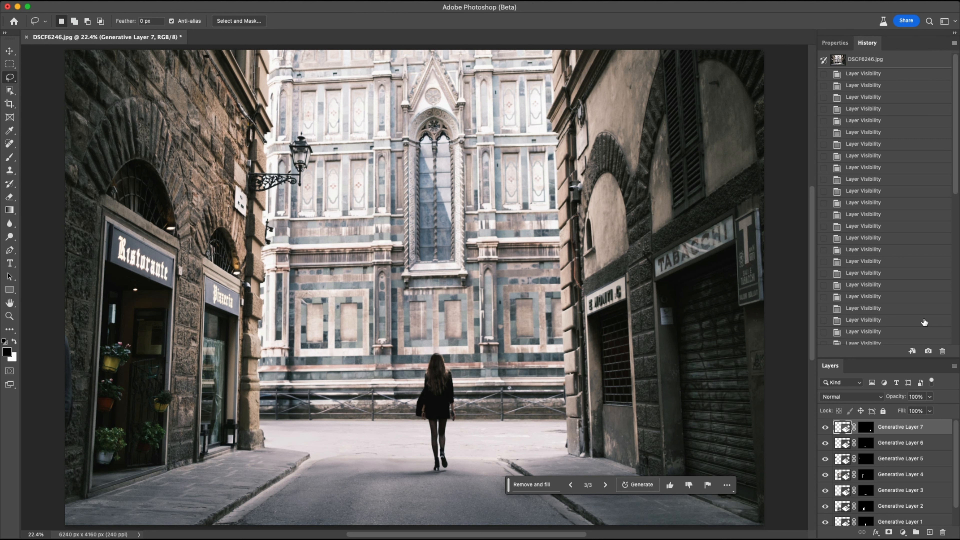